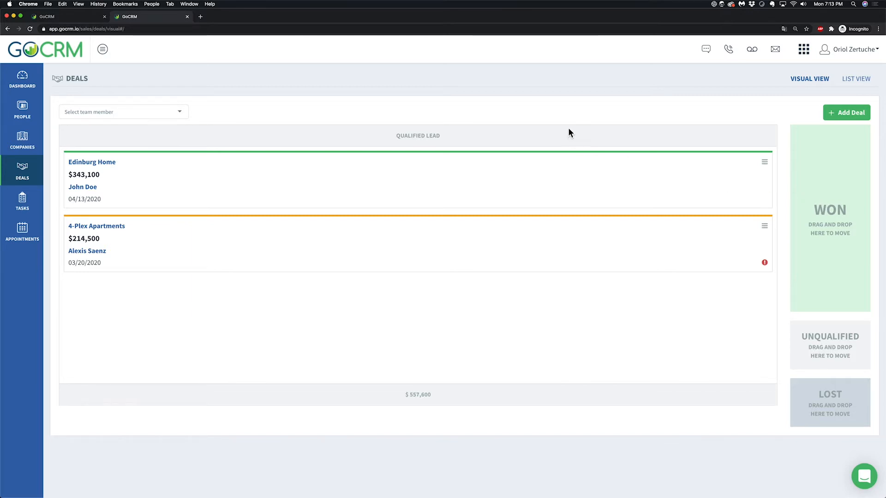
# - Open the deal stage settings and add three new intermediate stages
pyautogui.click(803, 49)
pyautogui.click(844, 84)
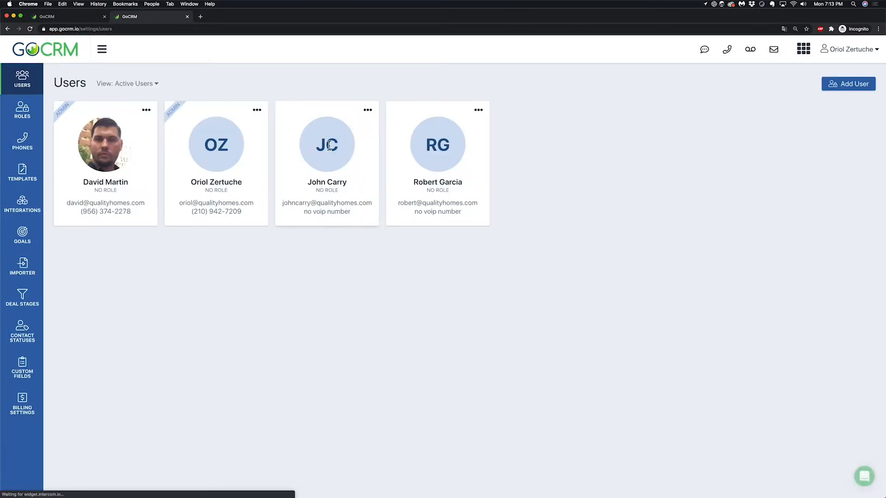
pyautogui.click(26, 310)
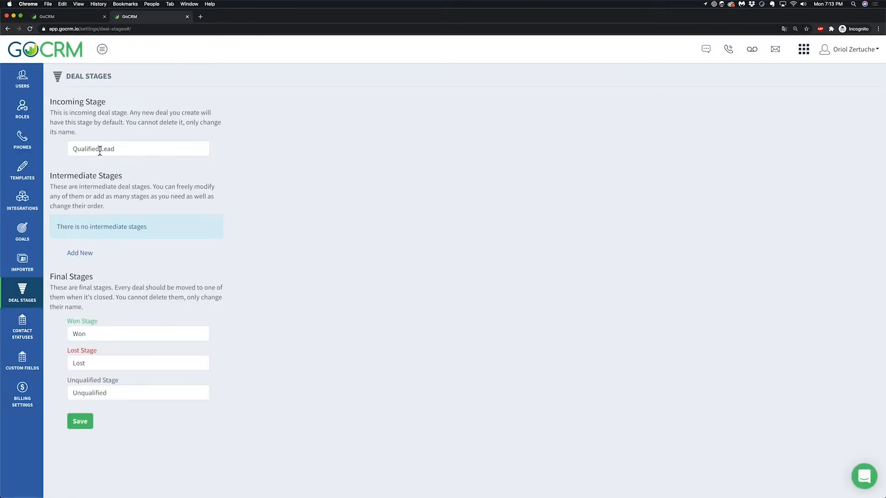
pyautogui.tripleClick(115, 150)
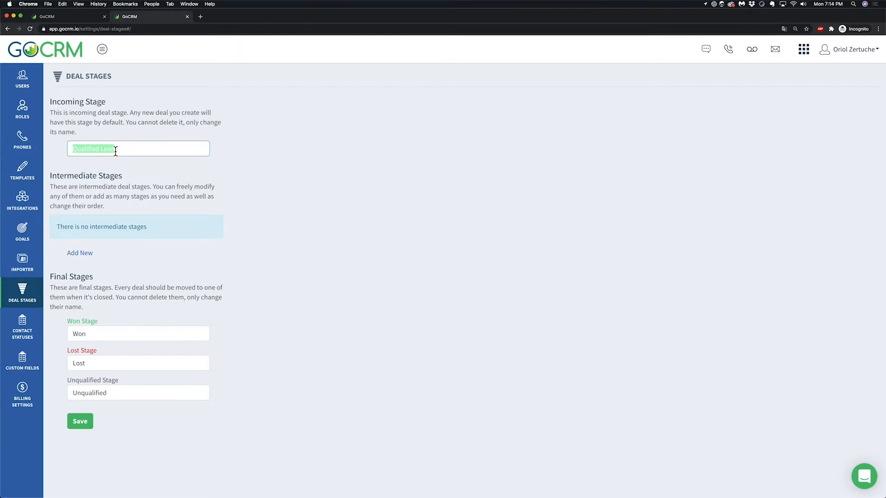
pyautogui.click(83, 254)
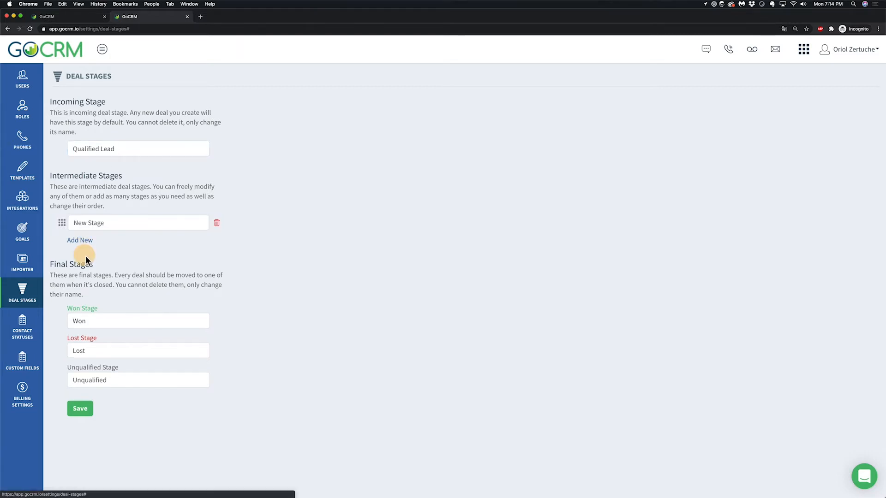
pyautogui.click(87, 244)
pyautogui.click(88, 261)
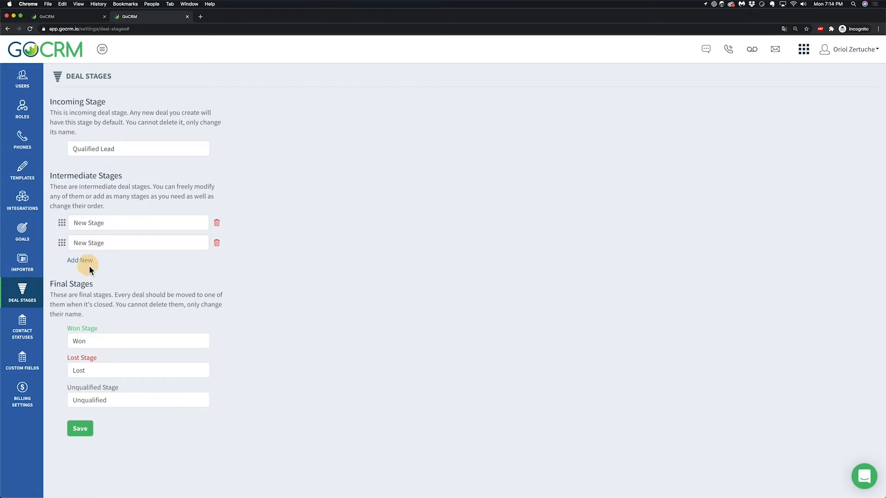
# - Name the three intermediate deal stages Appointment, Pre-Qualification and Finding a Lot, in that order
pyautogui.doubleClick(116, 223)
pyautogui.tripleClick(116, 223)
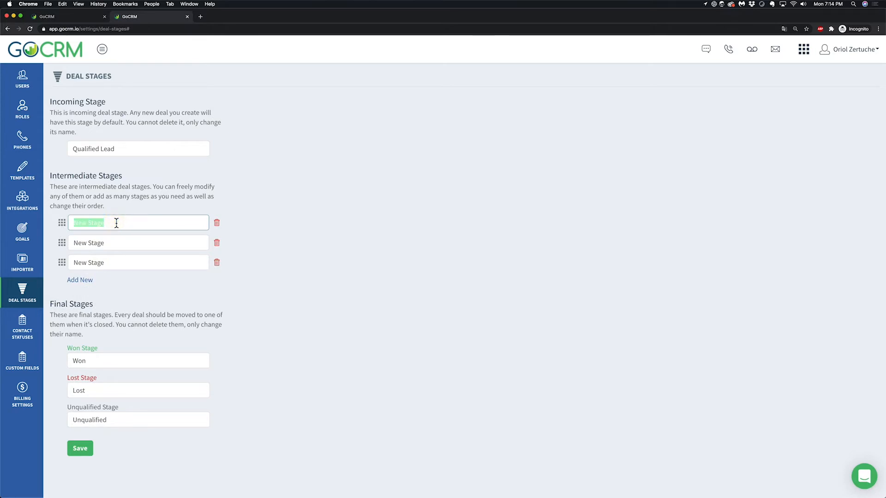
pyautogui.write('Appointment')
pyautogui.press('Tab')
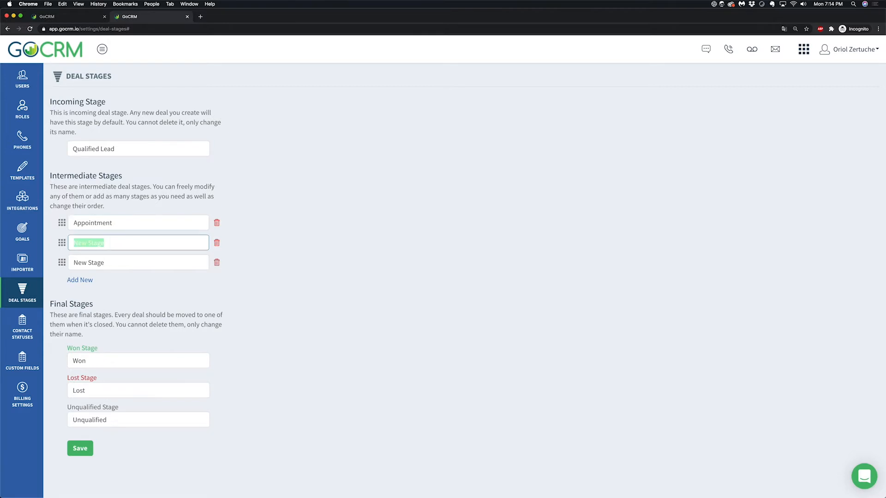
pyautogui.write('Pre-Qualification')
pyautogui.press('Tab')
pyautogui.write('Lo')
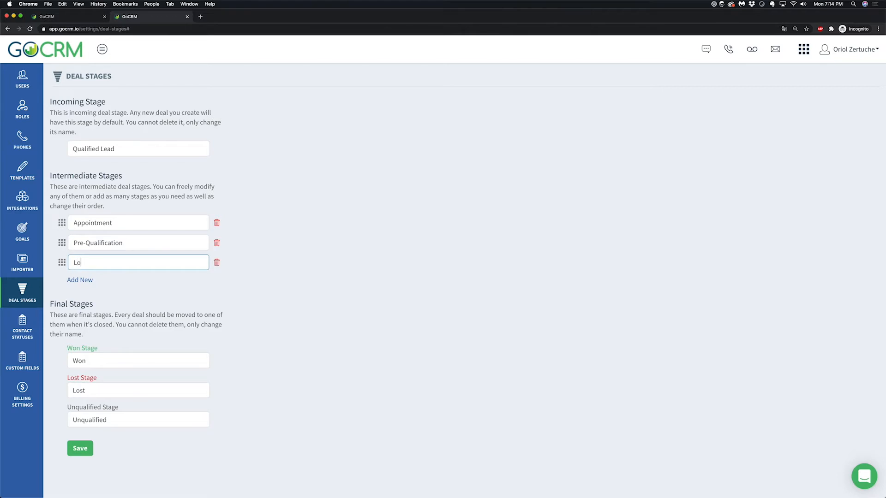
pyautogui.press('BackSpace')
pyautogui.press('BackSpace')
pyautogui.write('Finding a Lot')
# - Add a fourth intermediate deal stage named Negotiating Contract
pyautogui.click(80, 280)
pyautogui.click(93, 284)
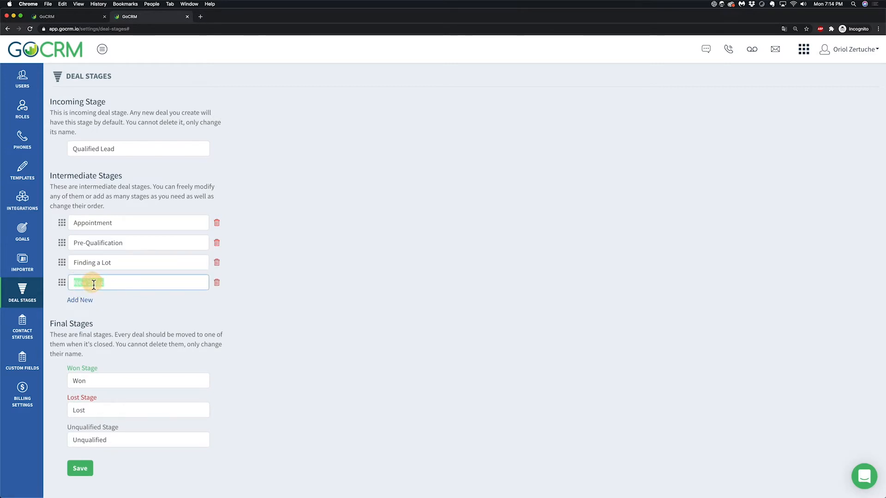
pyautogui.write('Negot')
pyautogui.press('BackSpace')
pyautogui.write('at')
pyautogui.press('BackSpace')
pyautogui.write('tian')
pyautogui.write('ting & Finaliz')
pyautogui.write('ing')
pyautogui.press('BackSpace')
pyautogui.press('BackSpace')
pyautogui.press('BackSpace')
pyautogui.press('BackSpace')
pyautogui.press('BackSpace')
pyautogui.press('BackSpace')
pyautogui.press('BackSpace')
pyautogui.press('BackSpace')
pyautogui.press('BackSpace')
pyautogui.press('BackSpace')
pyautogui.press('BackSpace')
pyautogui.press('BackSpace')
pyautogui.write('Contract')
# - Rename the won stage to Close and save the deal stages
pyautogui.click(98, 382)
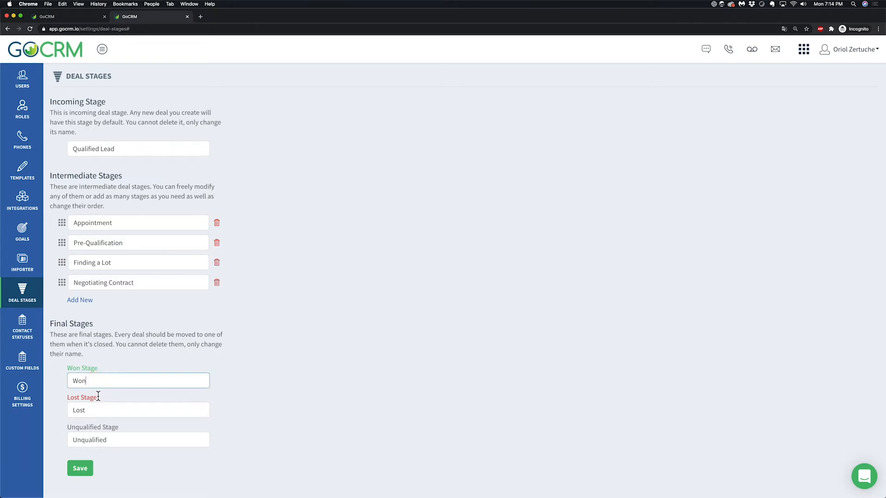
pyautogui.click(100, 386)
pyautogui.doubleClick(101, 385)
pyautogui.write('Clone')
pyautogui.press('BackSpace')
pyautogui.write('se')
pyautogui.click(84, 475)
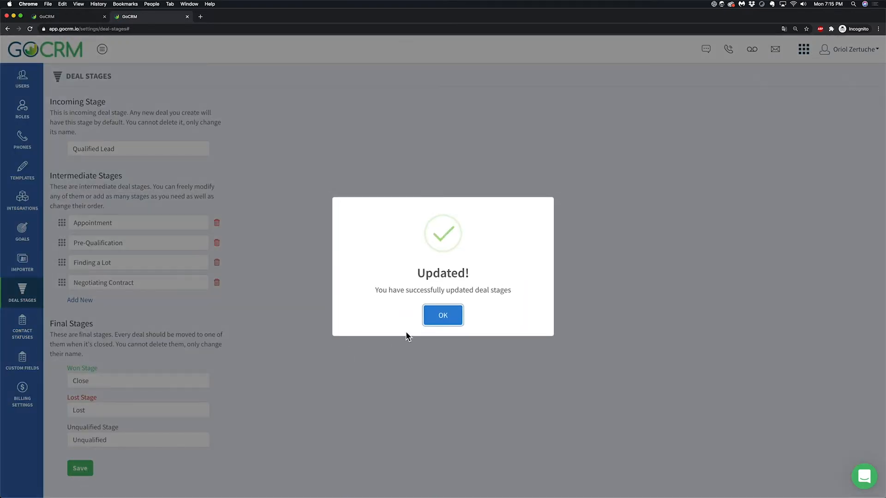
pyautogui.click(450, 319)
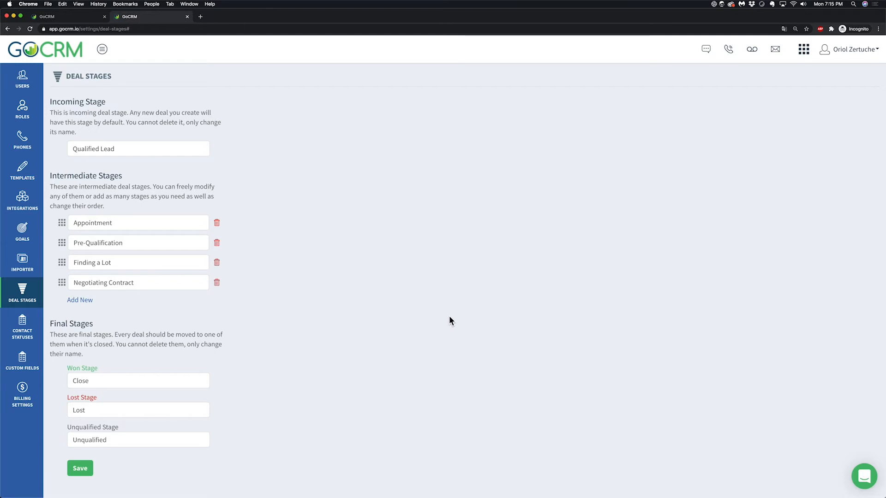
# - Go to the sales dashboard and open the contact behind the most recent form submission
pyautogui.click(804, 49)
pyautogui.click(725, 84)
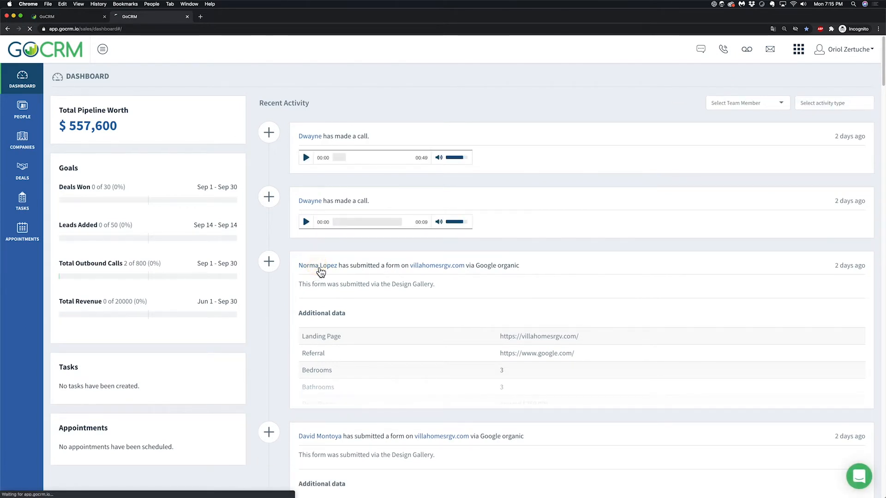
pyautogui.click(319, 267)
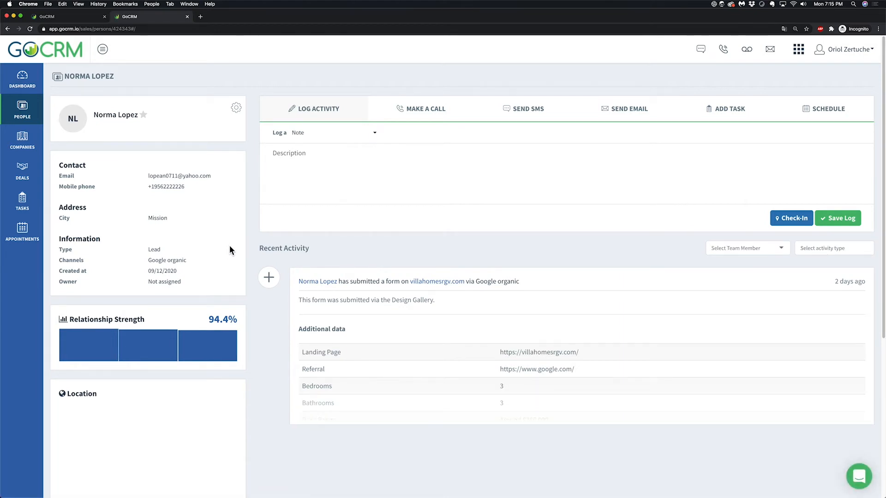
# - Start a new deal for this contact and name it Houston 3 Bed
pyautogui.scroll(-5, 230, 249)
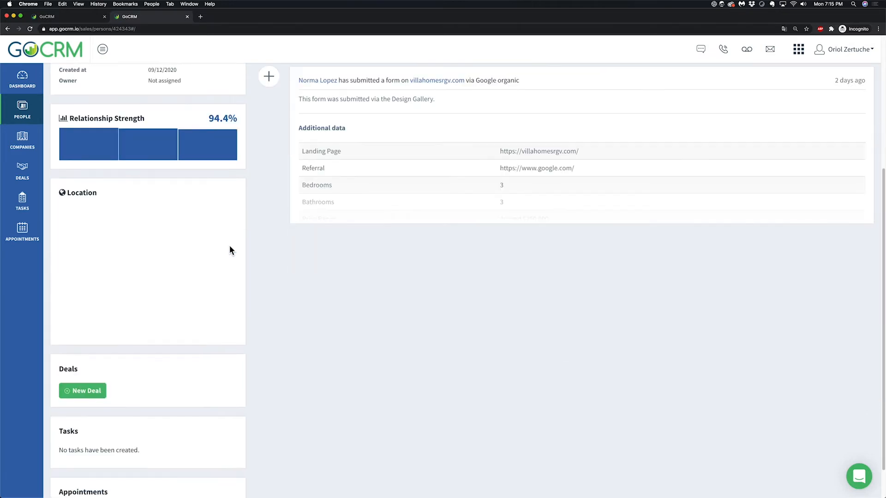
pyautogui.click(91, 393)
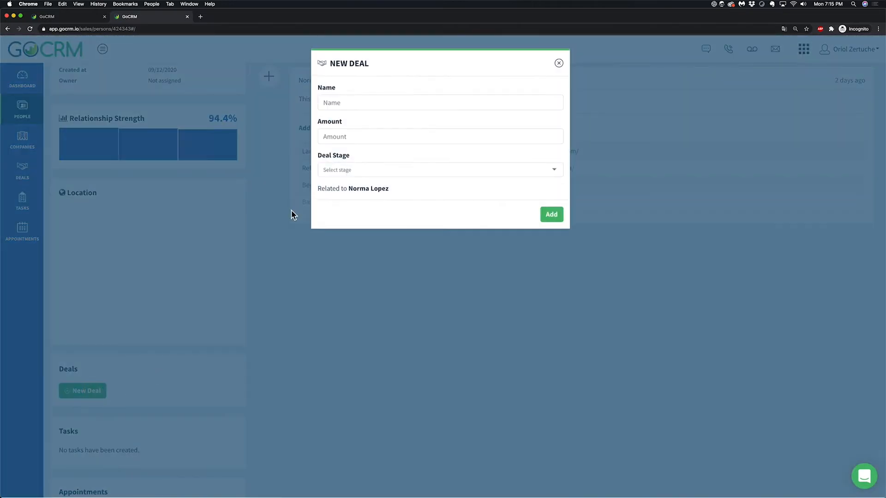
pyautogui.click(348, 100)
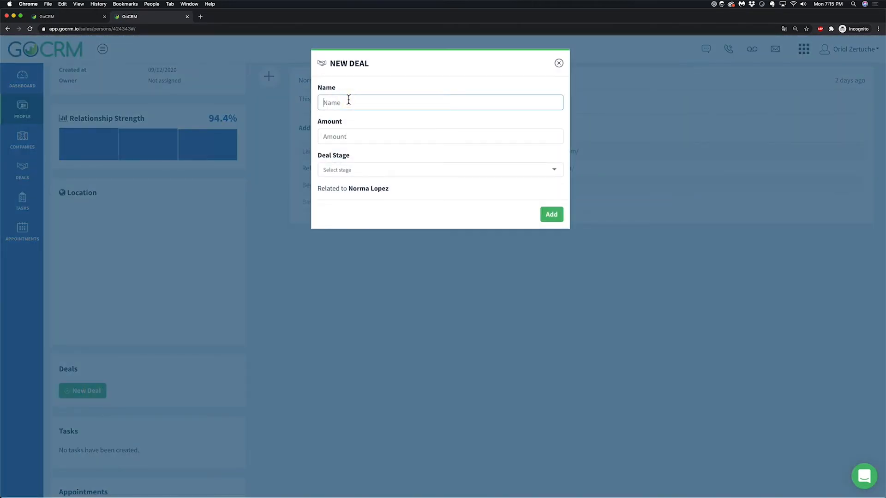
pyautogui.write('Houston H')
pyautogui.press('BackSpace')
pyautogui.write('3bBdrom')
pyautogui.press('BackSpace')
pyautogui.press('BackSpace')
pyautogui.press('BackSpace')
pyautogui.press('BackSpace')
pyautogui.write('Bed')
# - Set the deal's amount to 350000 and its stage to Appointment, and add the deal
pyautogui.press('Tab')
pyautogui.write('35')
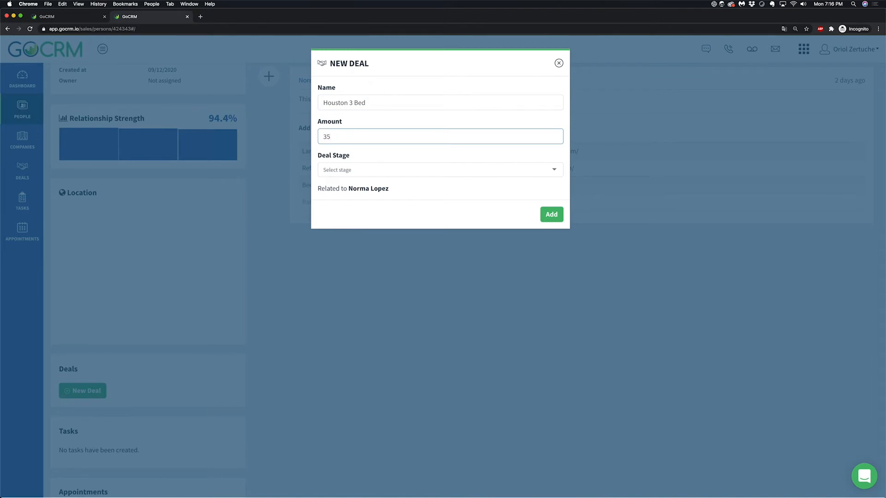
pyautogui.write('0000')
pyautogui.click(362, 173)
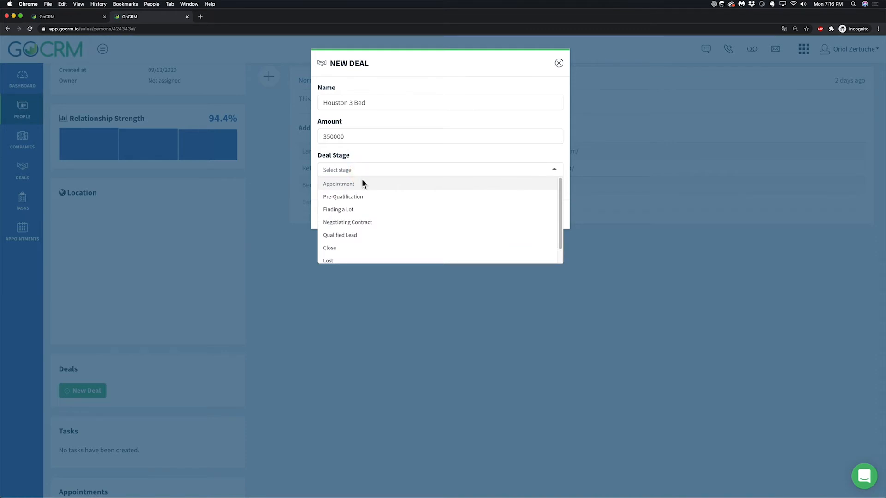
pyautogui.click(361, 184)
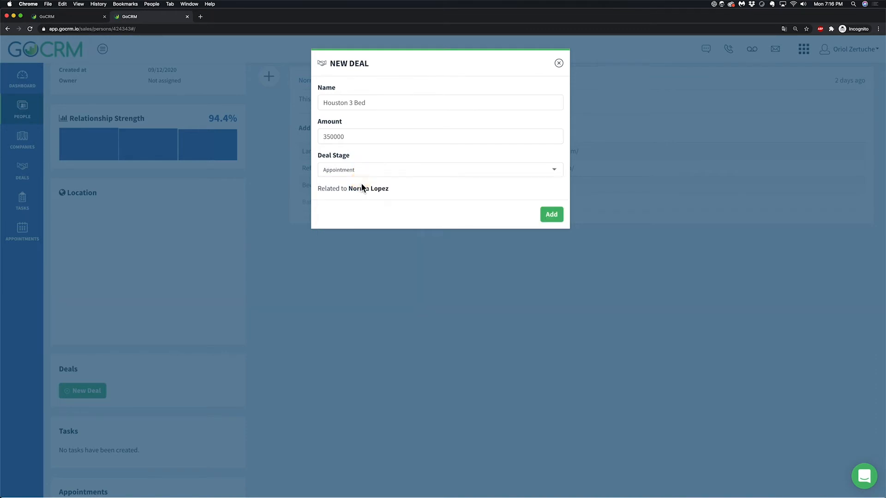
pyautogui.click(551, 215)
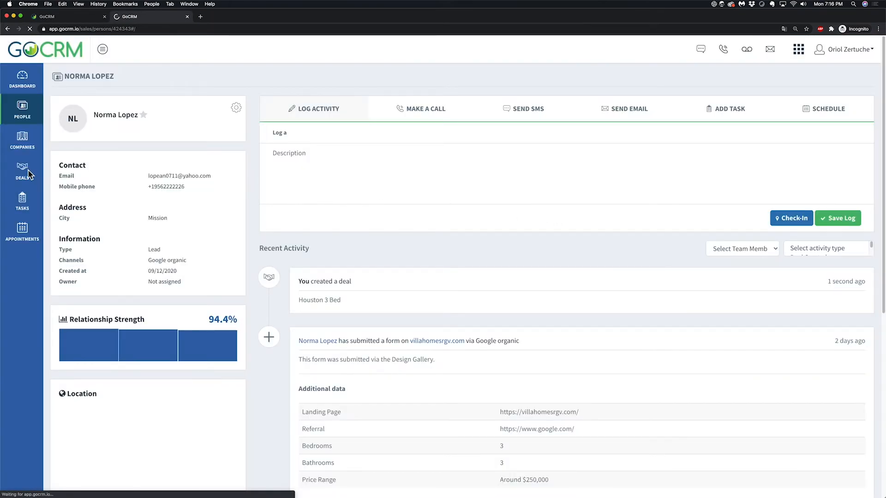
# - On the visual deals board, move Houston 3 Bed to Pre-Qualification, and 4-Plex Apartments to Appointment and on to Pre-Qualification
pyautogui.click(32, 175)
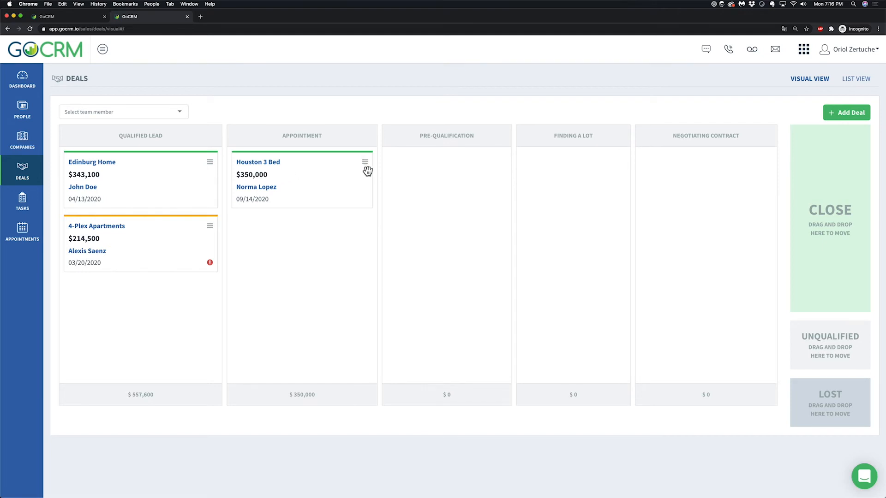
pyautogui.moveTo(367, 171); pyautogui.dragTo(426, 252)
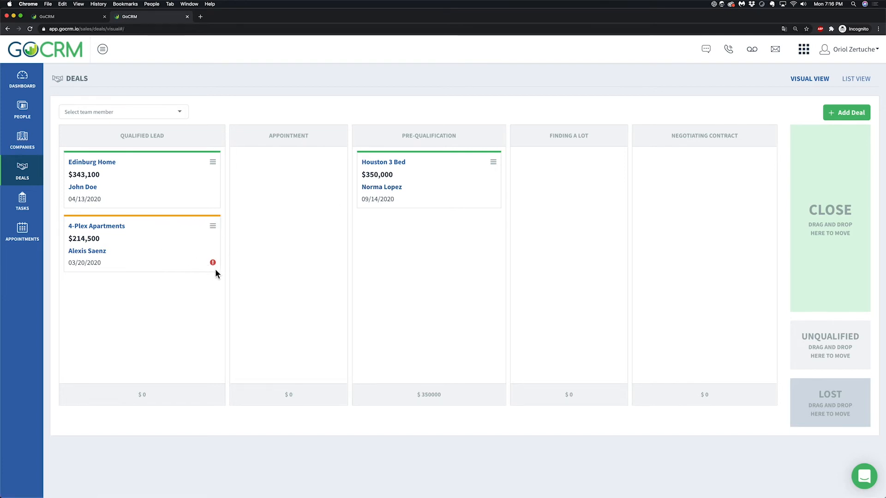
pyautogui.moveTo(218, 268)
pyautogui.moveTo(212, 226); pyautogui.dragTo(314, 233)
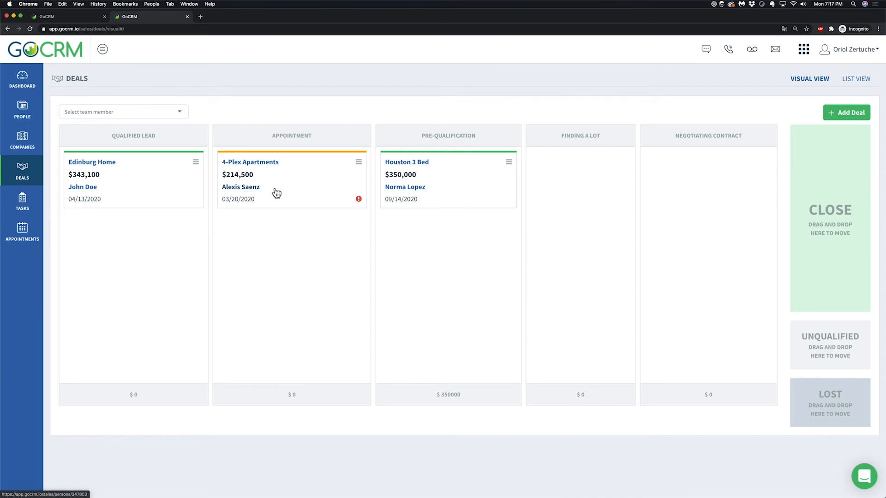
pyautogui.moveTo(356, 162); pyautogui.dragTo(468, 243)
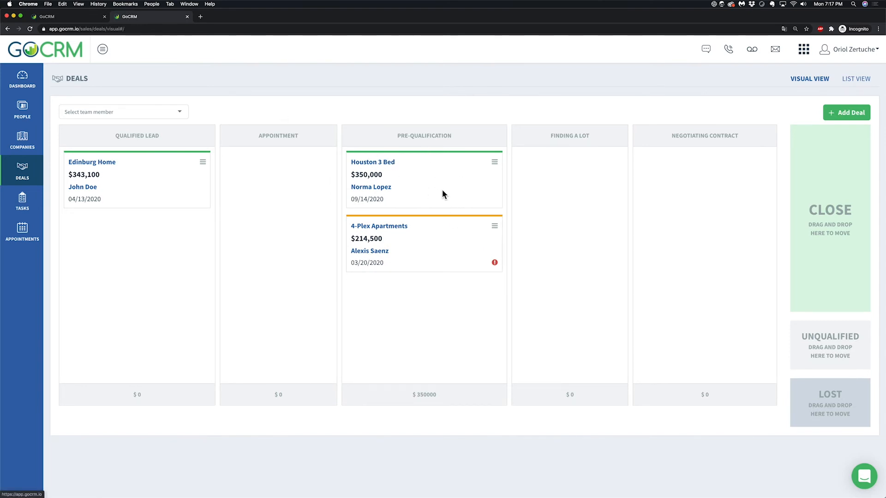
# - Reload the deals board and move the Houston 3 Bed deal to Finding a Lot
pyautogui.click(30, 29)
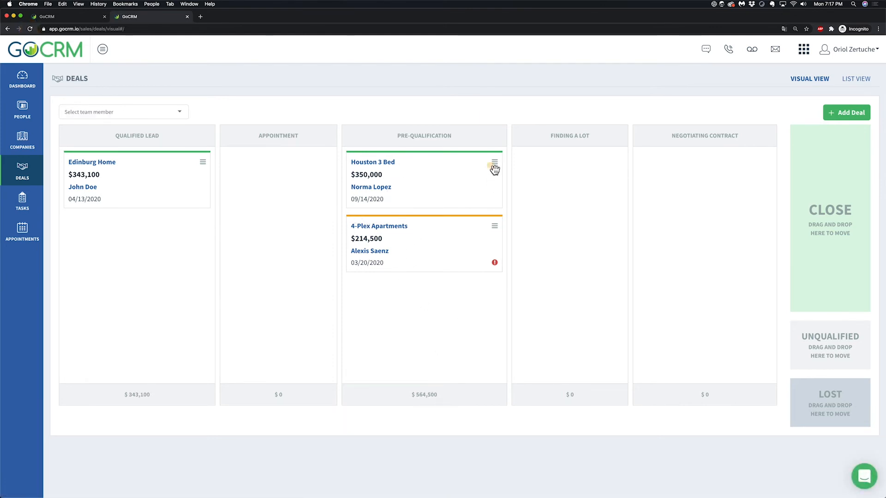
pyautogui.moveTo(492, 168); pyautogui.dragTo(629, 178)
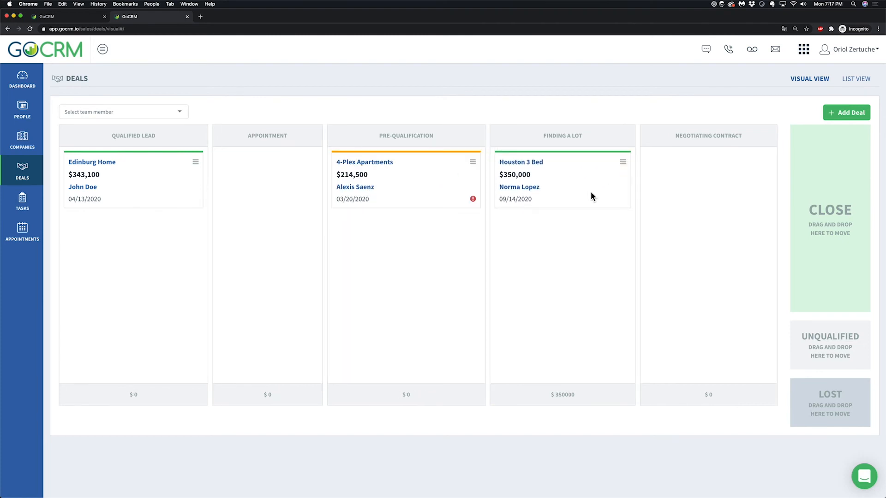
# - Open the contact linked to Houston 3 Bed, check the stage choices for the deal there, and view the deal's details
pyautogui.click(530, 189)
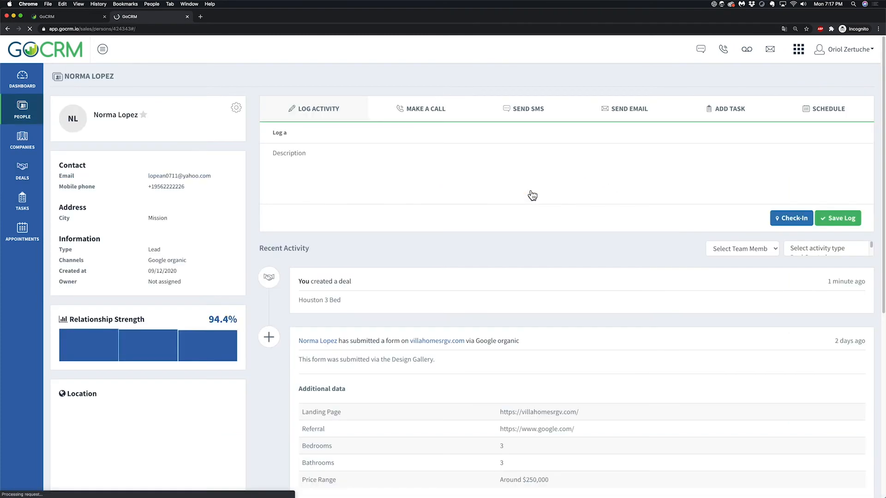
pyautogui.scroll(-3, 198, 272)
pyautogui.scroll(-6, 195, 271)
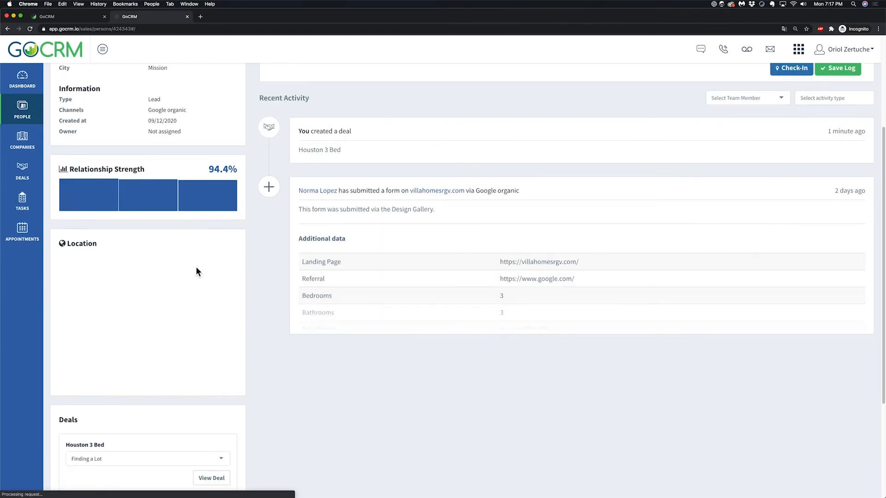
pyautogui.click(137, 305)
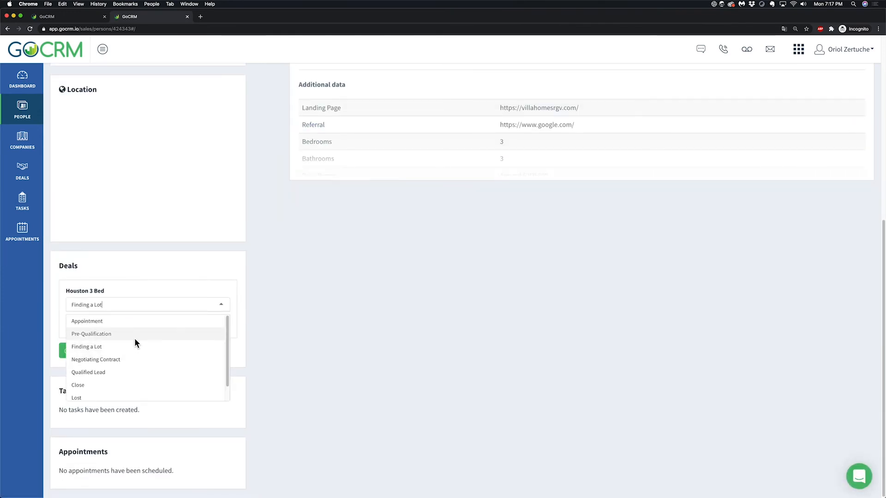
pyautogui.click(150, 272)
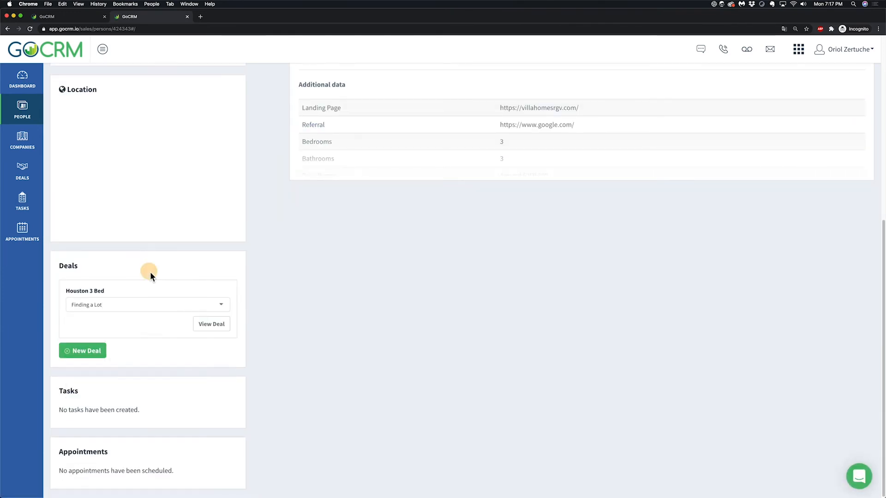
pyautogui.click(216, 329)
pyautogui.click(383, 156)
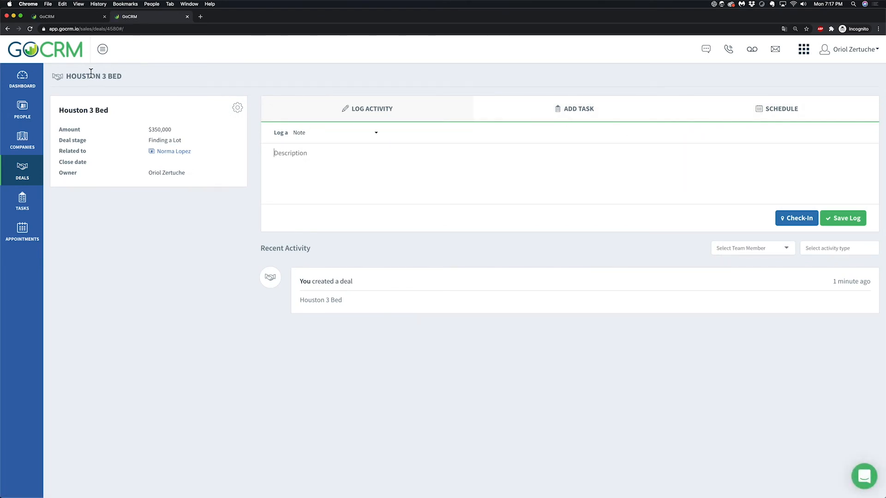
# - Move the Houston 3 Bed deal to Close on the deals board and show the deals in list view
pyautogui.click(34, 172)
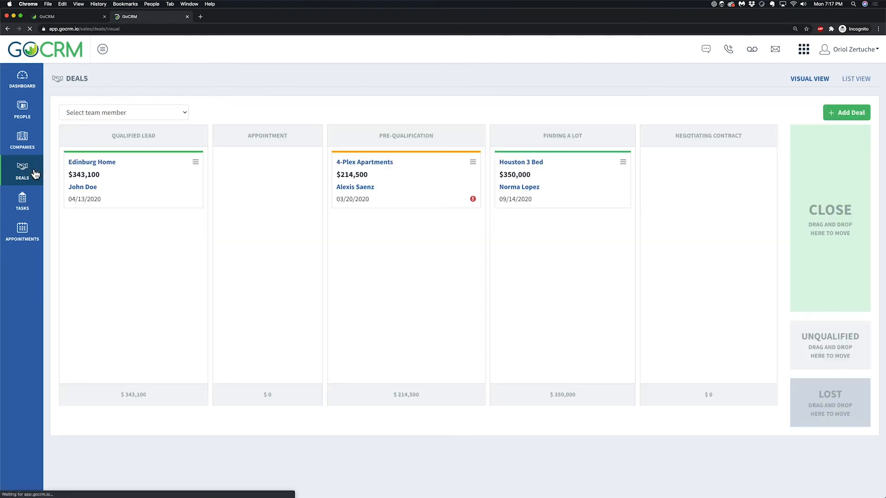
pyautogui.moveTo(623, 162); pyautogui.dragTo(842, 196)
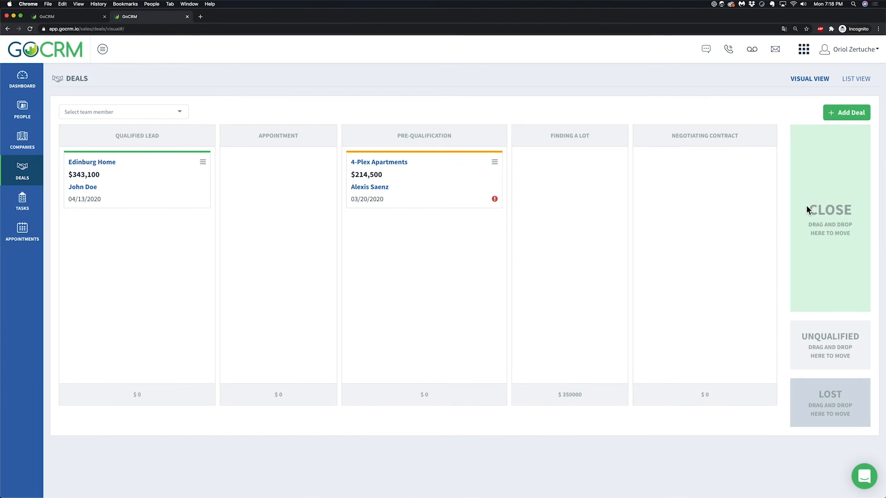
pyautogui.click(855, 79)
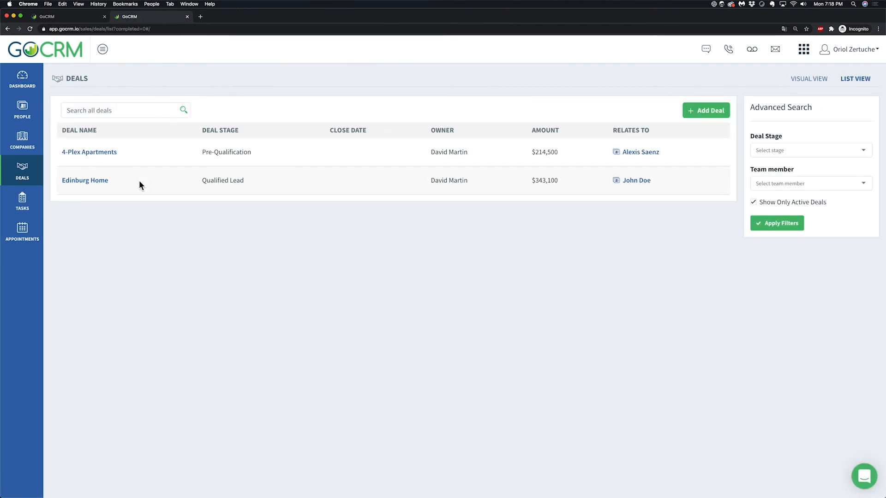
# - Include inactive deals in the list by turning off the active-only filter, check the Houston 3 Bed deal's stage and open the team member choices
pyautogui.click(753, 202)
pyautogui.click(771, 224)
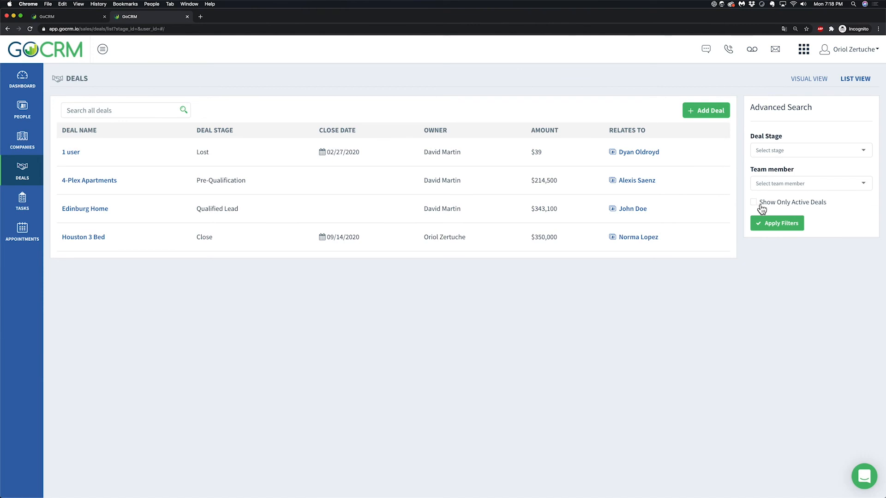
pyautogui.moveTo(199, 239); pyautogui.dragTo(244, 243)
pyautogui.click(826, 186)
# - Switch the deals to visual view and filter the board by the signed-in user as team member
pyautogui.click(809, 81)
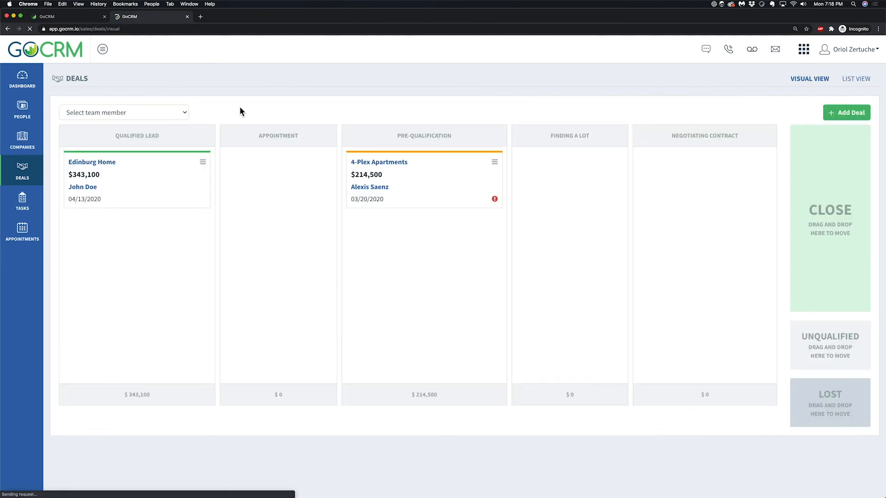
pyautogui.click(151, 112)
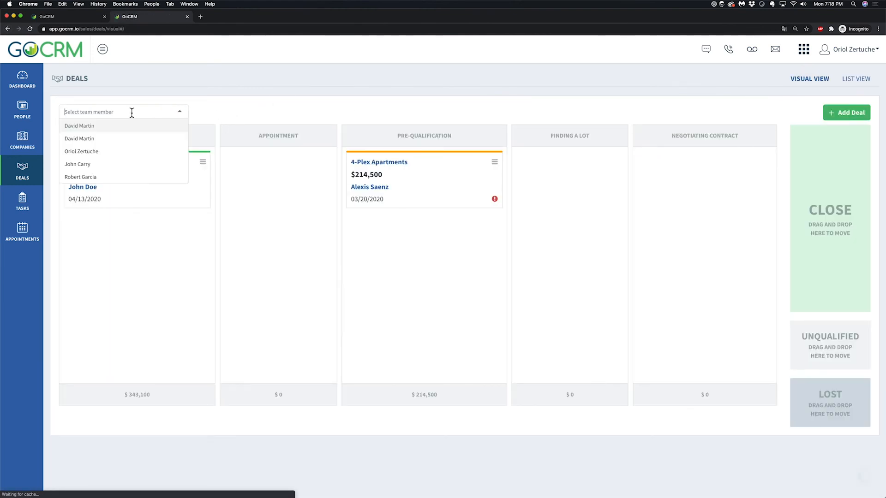
pyautogui.click(115, 170)
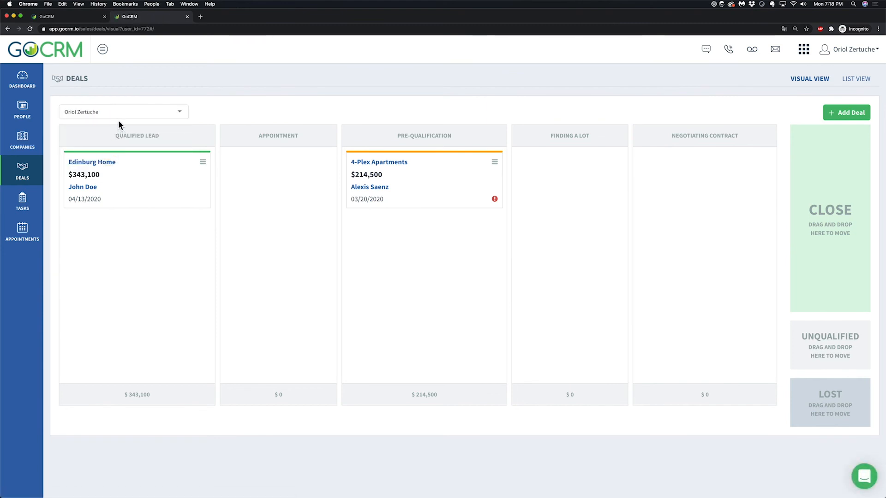
# - Open a new deal form, look over its stage and related contact or company fields, and close it without adding a deal
pyautogui.click(851, 112)
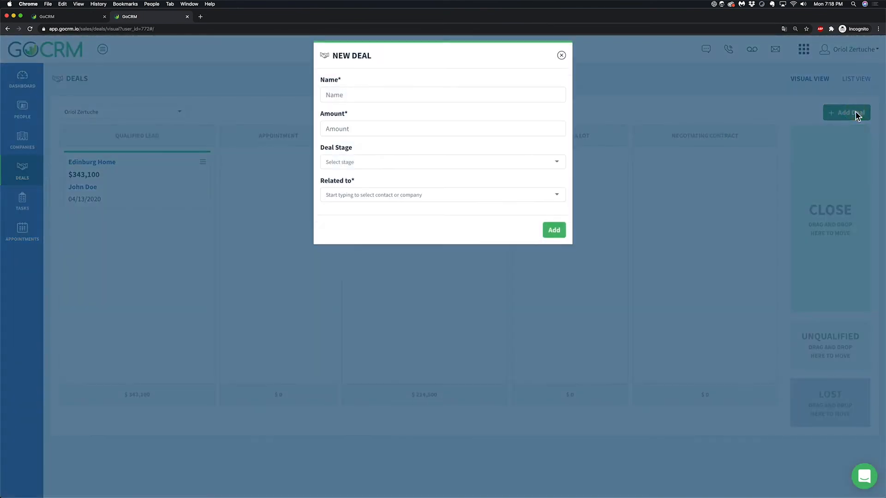
pyautogui.click(407, 170)
pyautogui.click(406, 160)
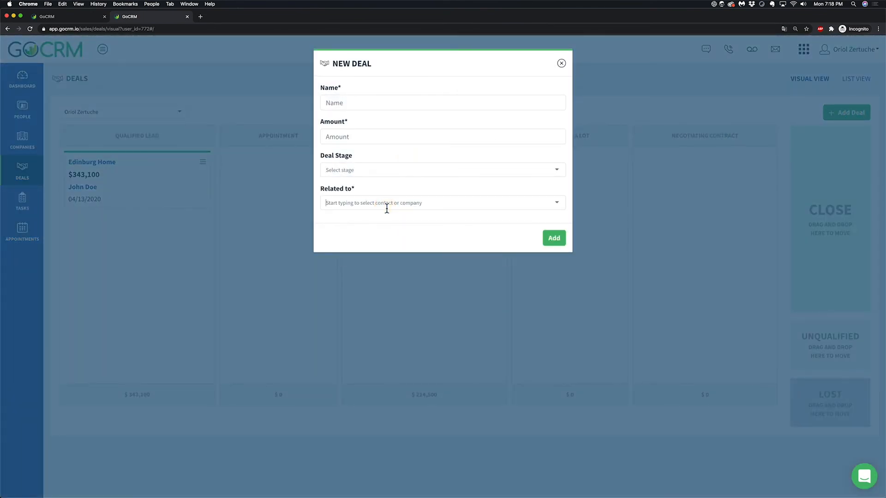
pyautogui.click(632, 96)
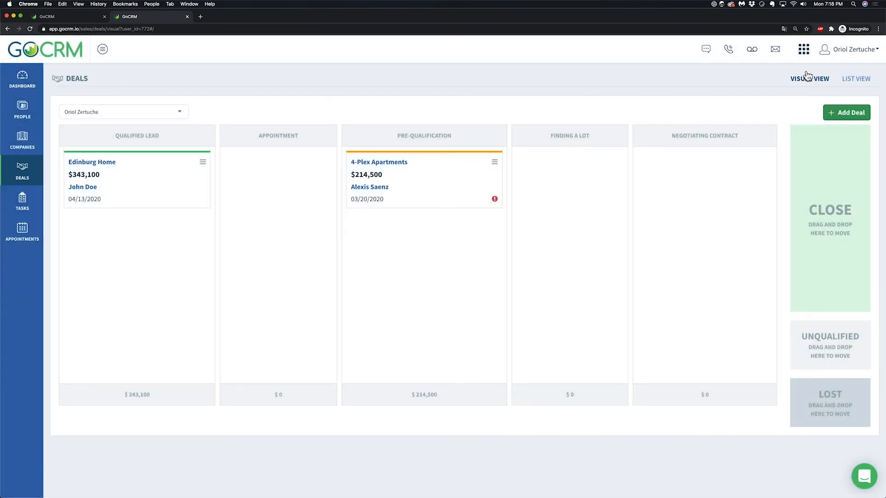
# - Open the pipeline overview report and examine the deal amounts from Incoming down to Won
pyautogui.click(804, 49)
pyautogui.click(807, 83)
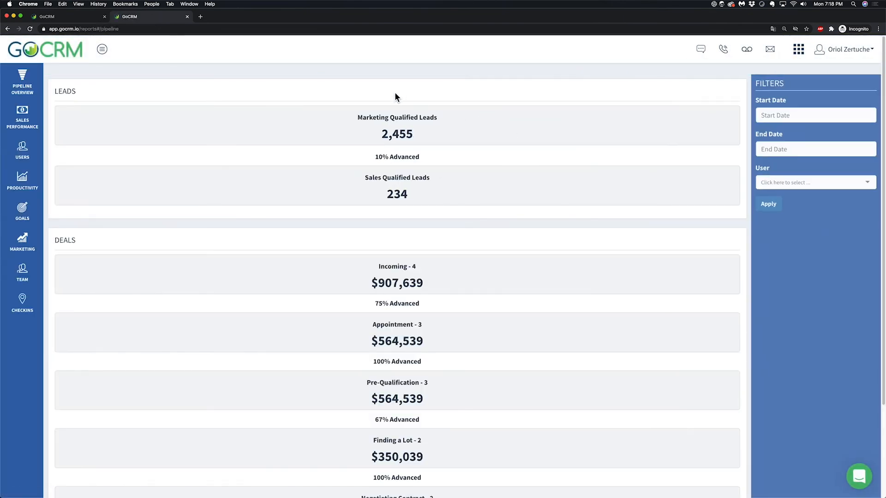
pyautogui.scroll(-3, 450, 193)
pyautogui.moveTo(366, 204); pyautogui.dragTo(432, 202)
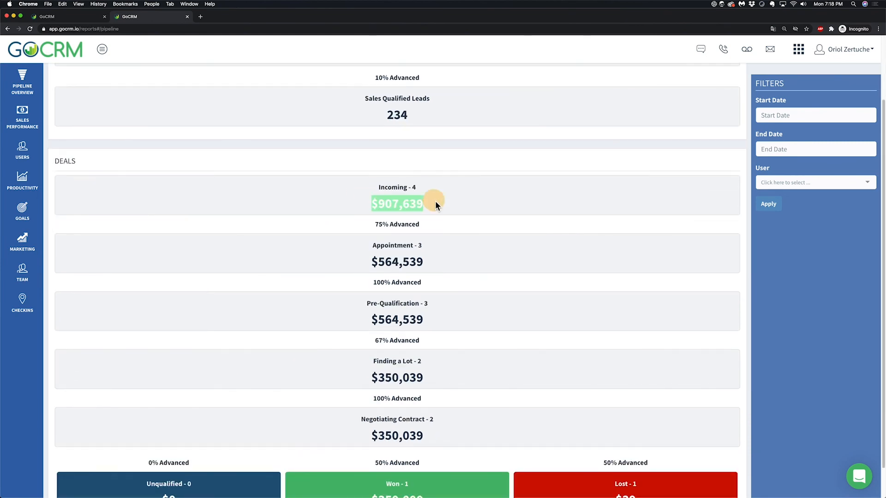
pyautogui.scroll(-2, 440, 210)
pyautogui.click(462, 457)
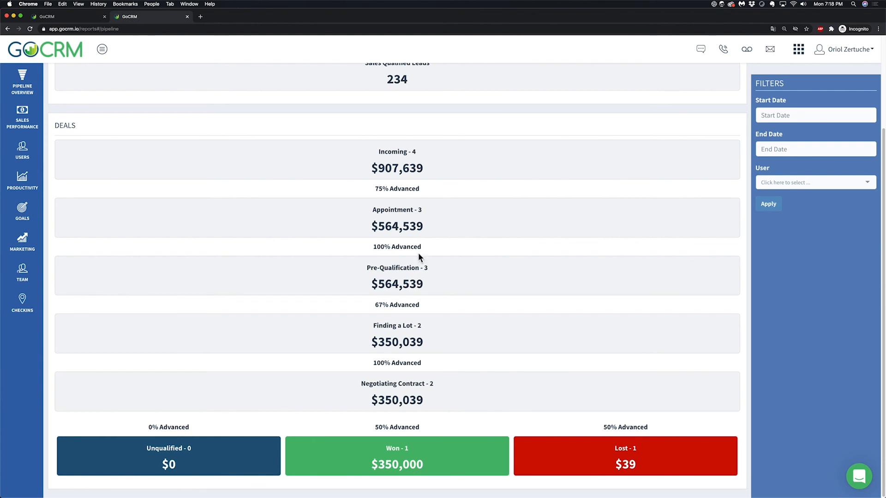
# - Examine the advancement percentages between the deal stages and the Pre-Qualification amount in the pipeline report
pyautogui.scroll(1, 419, 254)
pyautogui.moveTo(373, 249); pyautogui.dragTo(395, 248)
pyautogui.click(378, 317)
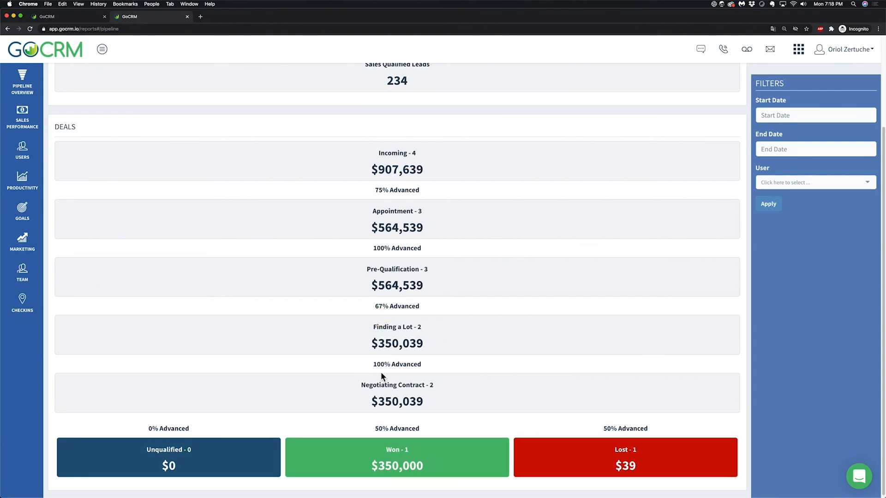
pyautogui.moveTo(365, 283); pyautogui.dragTo(432, 289)
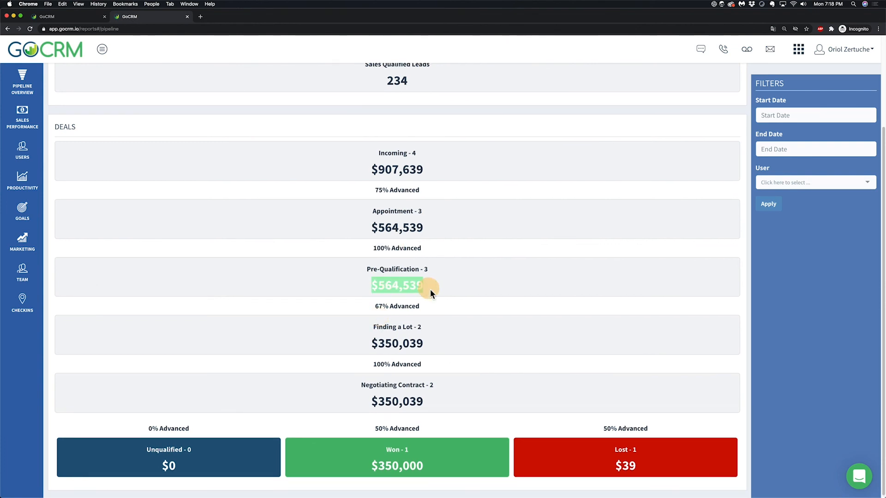
pyautogui.scroll(1, 356, 360)
pyautogui.moveTo(371, 364); pyautogui.dragTo(395, 364)
pyautogui.scroll(-1, 406, 427)
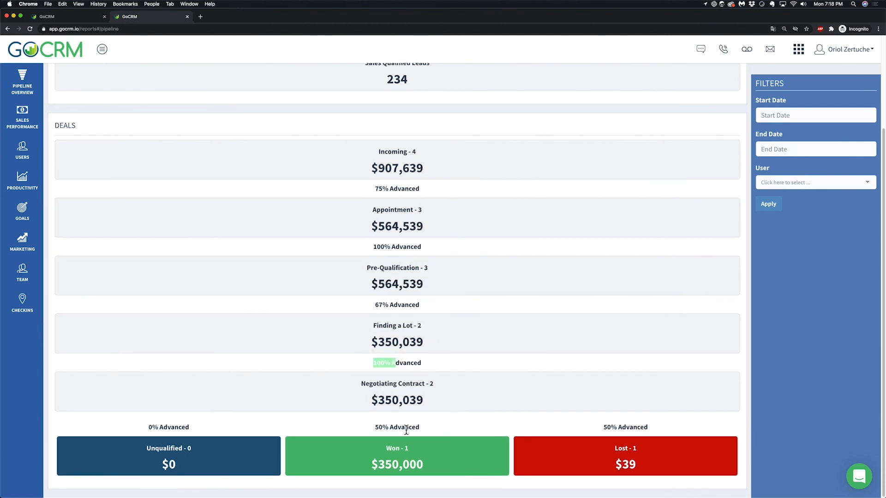
# - Check which users the pipeline report can be filtered by, leave the filter unset and review the leads and deals sections
pyautogui.click(784, 182)
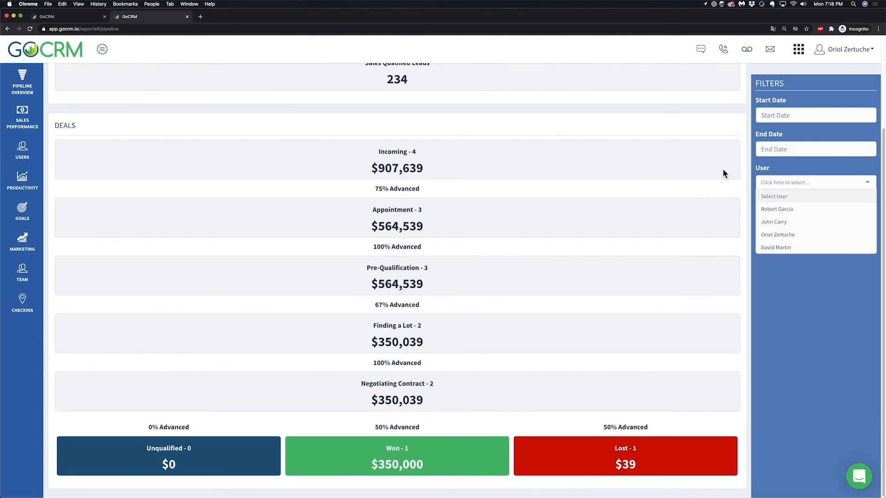
pyautogui.scroll(1, 654, 227)
pyautogui.scroll(5, 653, 224)
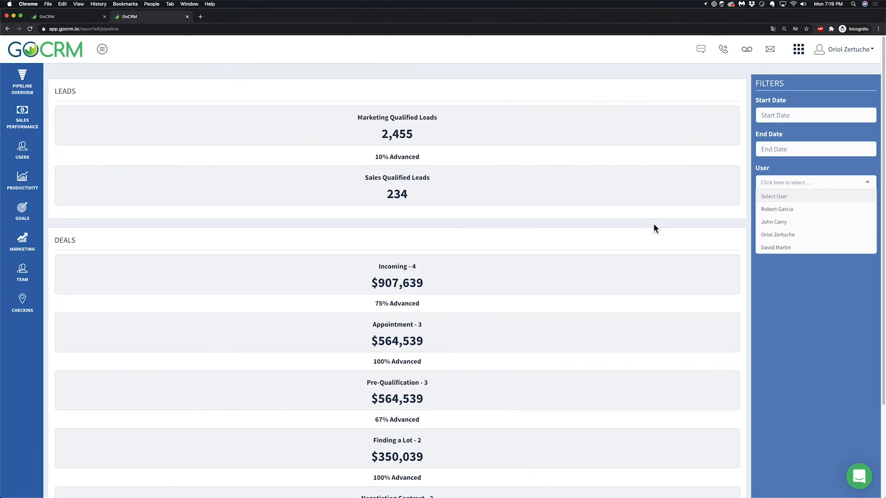
pyautogui.click(650, 268)
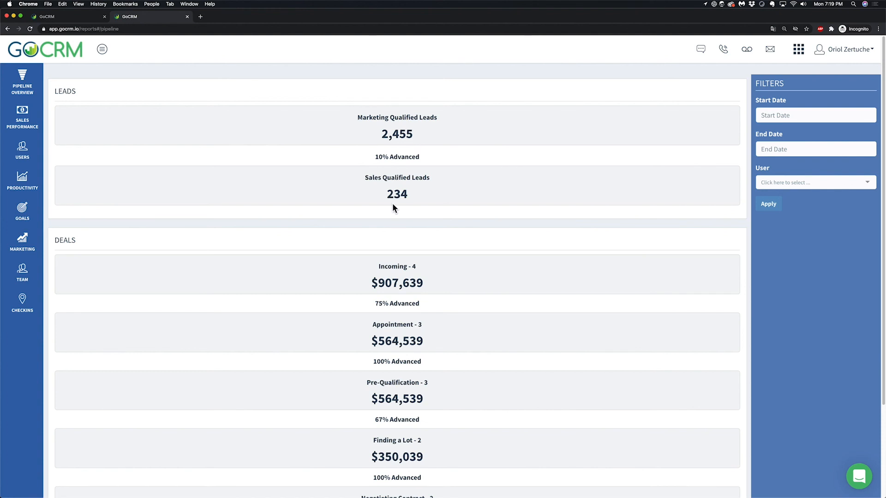
pyautogui.scroll(-5, 394, 196)
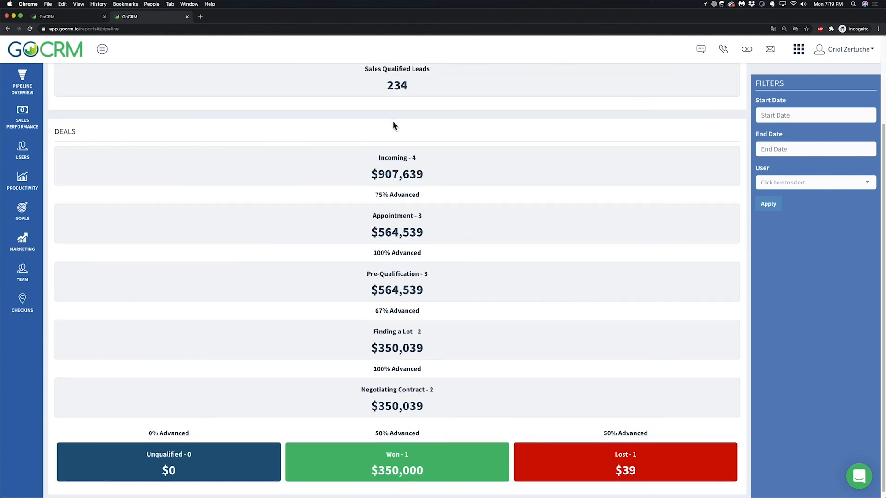
# - Leave the report for the dashboard, examine the Total Revenue goal's progress, and return to the deals section
pyautogui.click(8, 29)
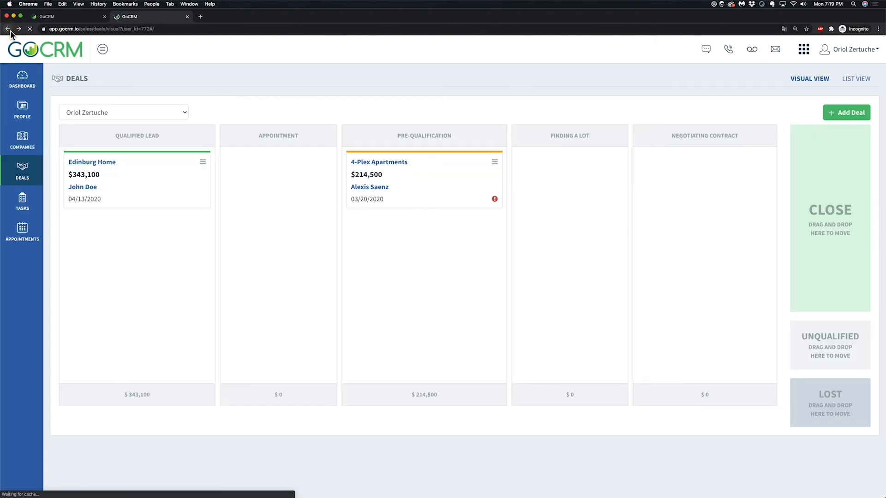
pyautogui.click(25, 81)
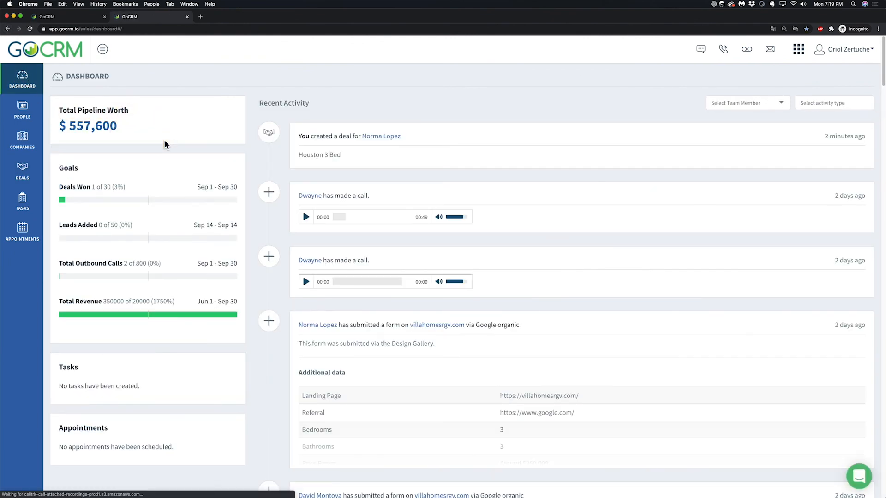
pyautogui.moveTo(65, 305); pyautogui.dragTo(244, 318)
pyautogui.click(114, 300)
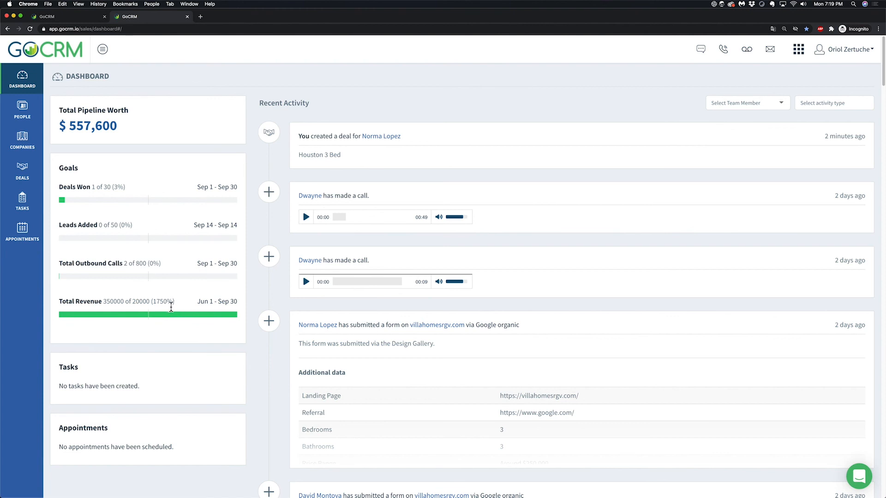
pyautogui.click(43, 174)
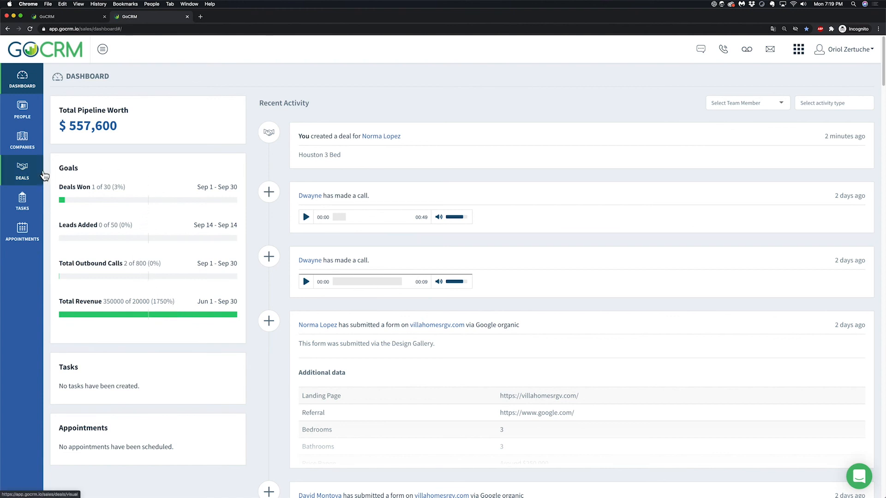